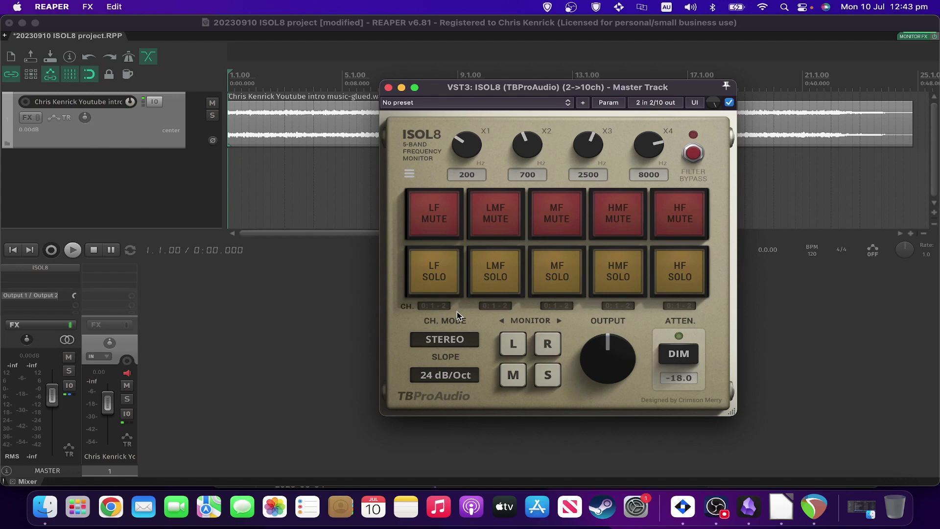
Start playback and audition the LF band alone, followed by LMF alone and with MF, clearing each solo.
{"action": "key", "text": "space"}
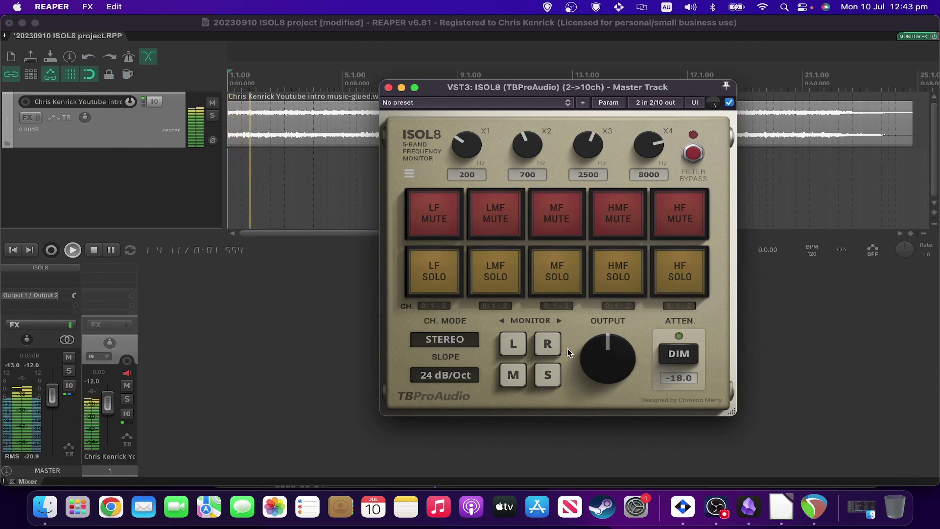
{"action": "left_click", "coordinate": [454, 272]}
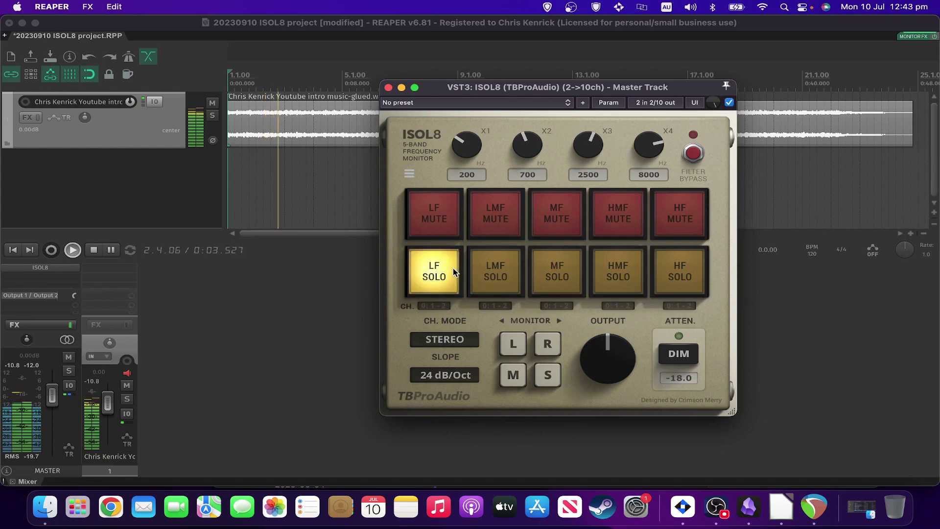
{"action": "left_click", "coordinate": [453, 270]}
{"action": "left_click", "coordinate": [497, 272]}
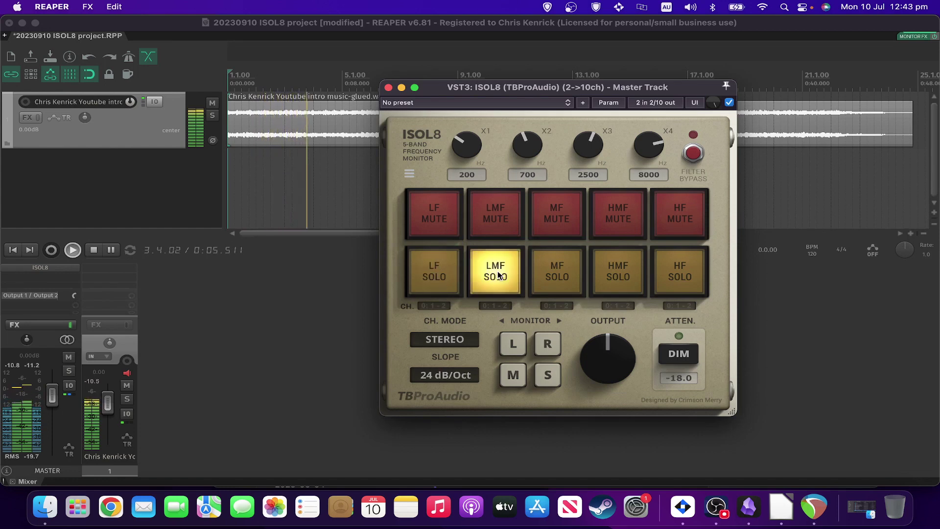
{"action": "left_click", "coordinate": [570, 275]}
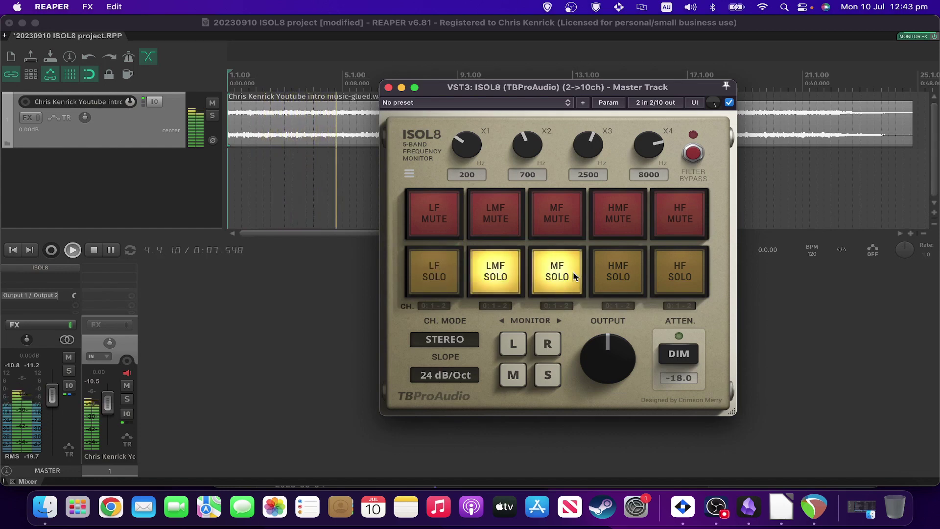
{"action": "left_click", "coordinate": [563, 275]}
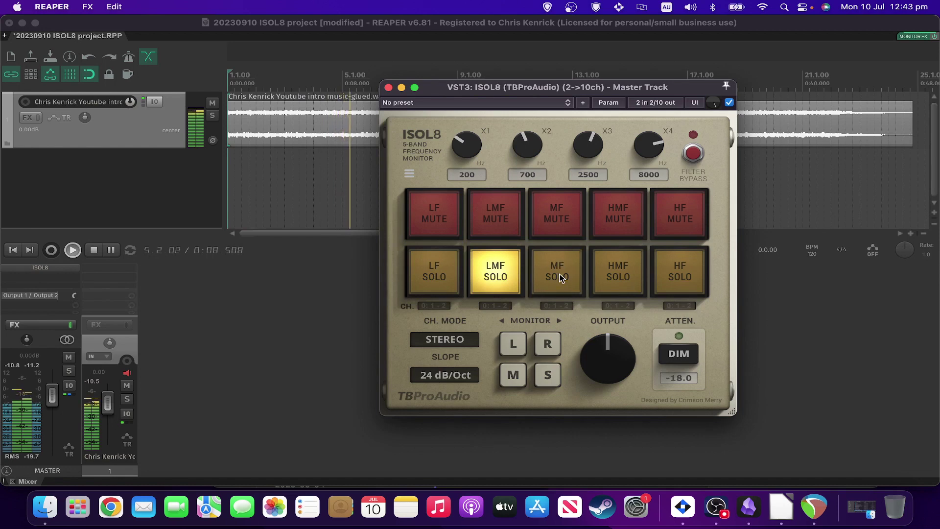
{"action": "left_click", "coordinate": [505, 275]}
Mute the LMF and MF bands during playback to hear the mix without them, and unmute both.
{"action": "left_click", "coordinate": [504, 227]}
{"action": "left_click", "coordinate": [557, 229]}
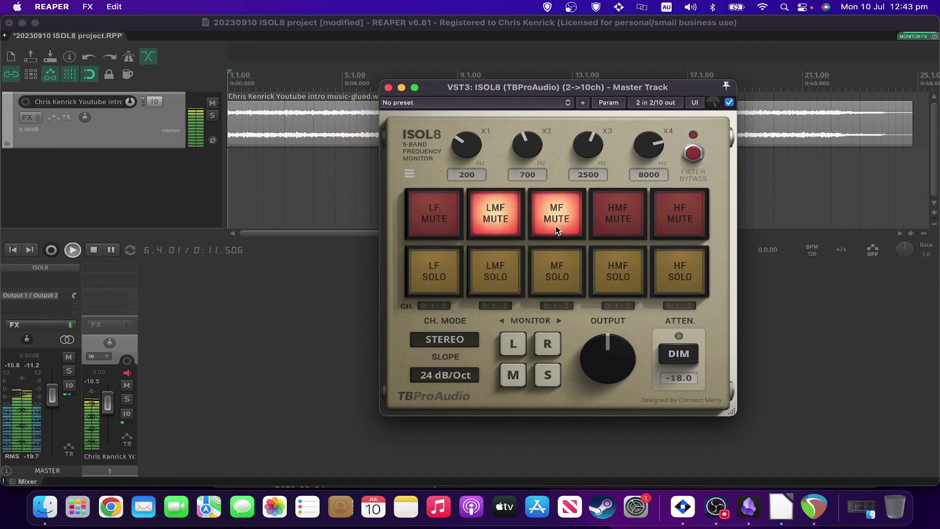
{"action": "left_click", "coordinate": [557, 229]}
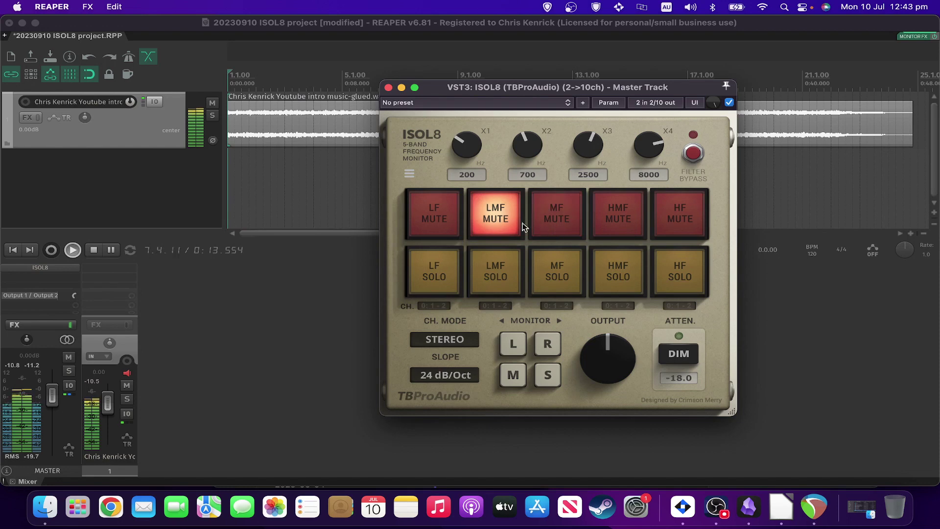
{"action": "left_click", "coordinate": [497, 222]}
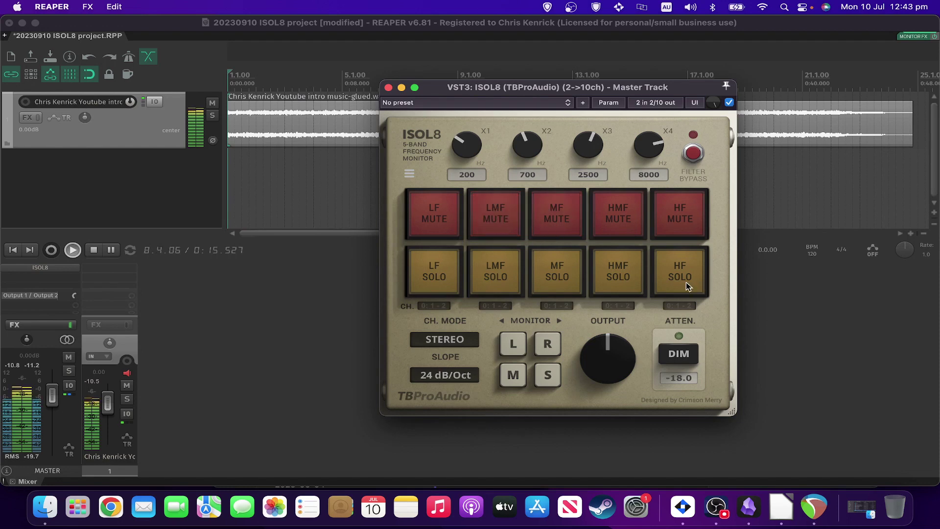
Switch monitoring to the mid (M) signal and briefly toggle the HMF band's solo on and off.
{"action": "left_click", "coordinate": [513, 376]}
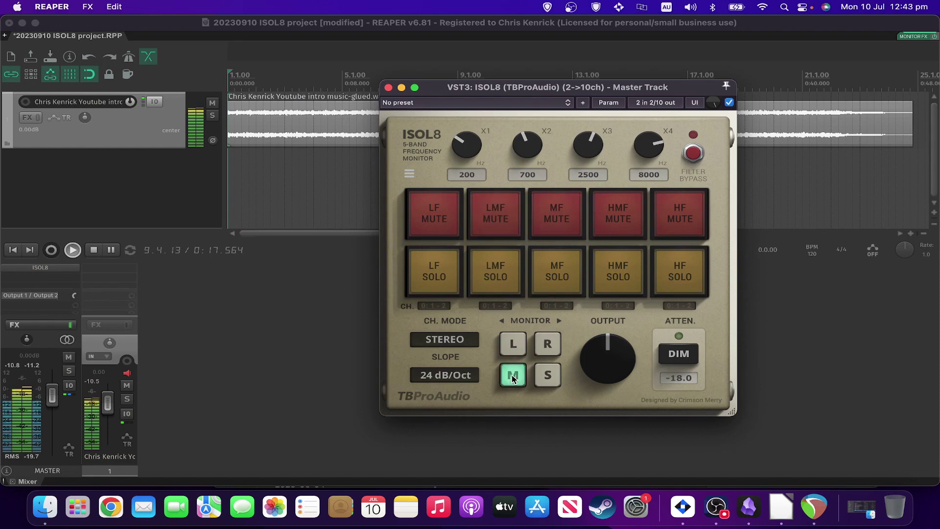
{"action": "left_click", "coordinate": [616, 280]}
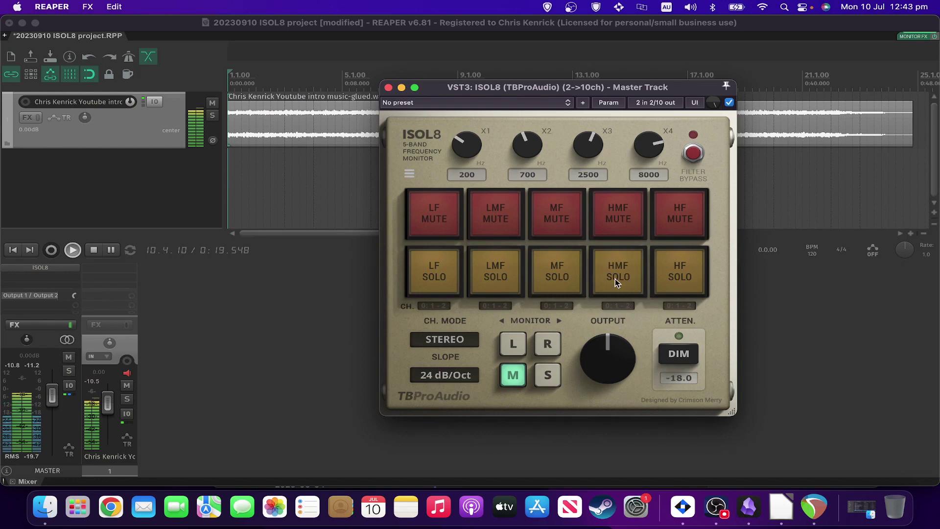
{"action": "left_click", "coordinate": [615, 278]}
Monitor the side (S) signal while toggling the MF and LMF mutes and LF solo, restore normal monitoring and stop playback.
{"action": "left_click", "coordinate": [547, 380]}
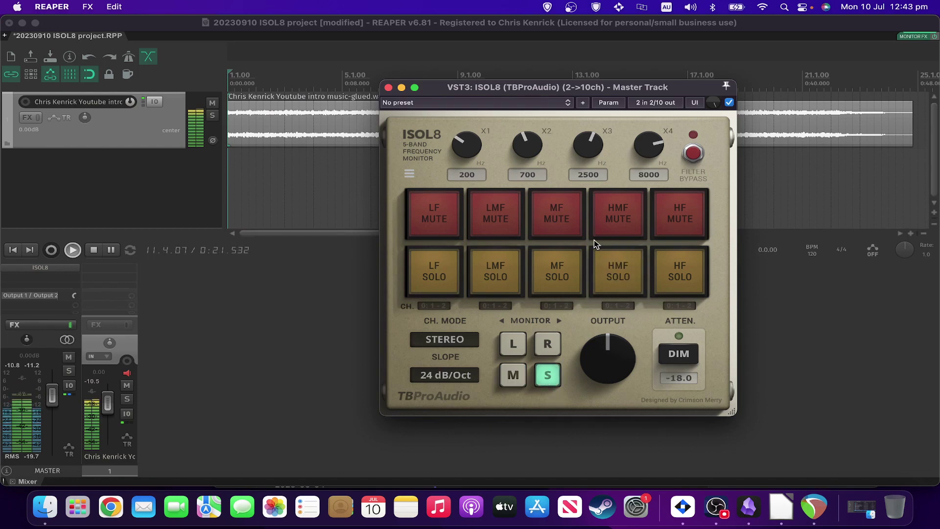
{"action": "left_click", "coordinate": [576, 217]}
{"action": "left_click", "coordinate": [575, 217]}
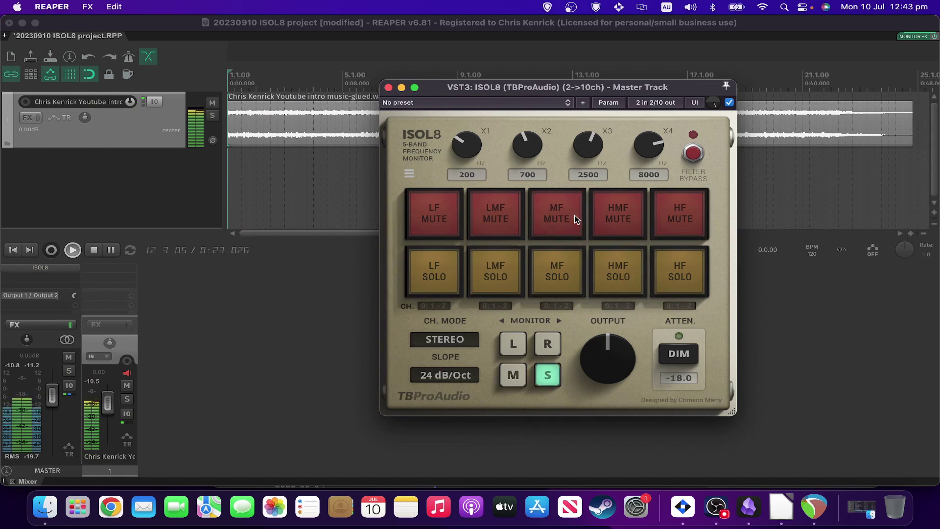
{"action": "left_click", "coordinate": [469, 213]}
{"action": "left_click", "coordinate": [431, 252]}
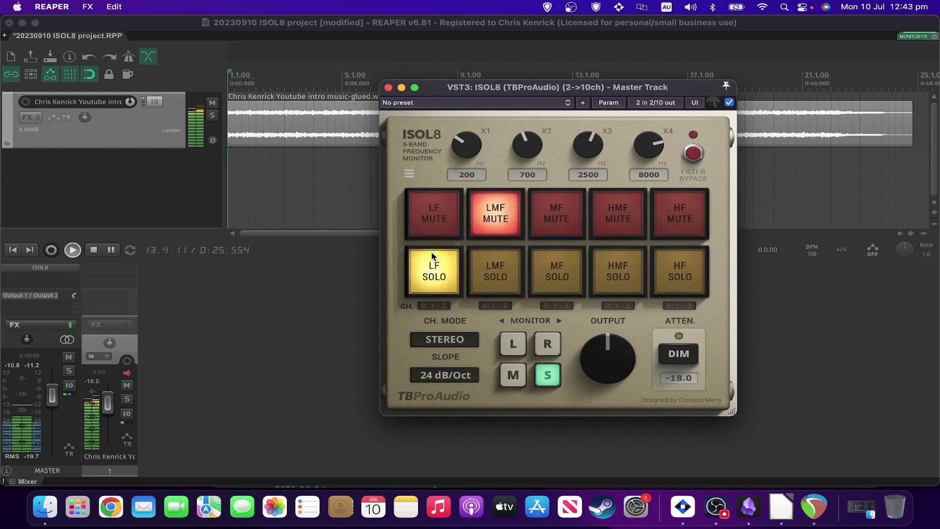
{"action": "left_click", "coordinate": [500, 218]}
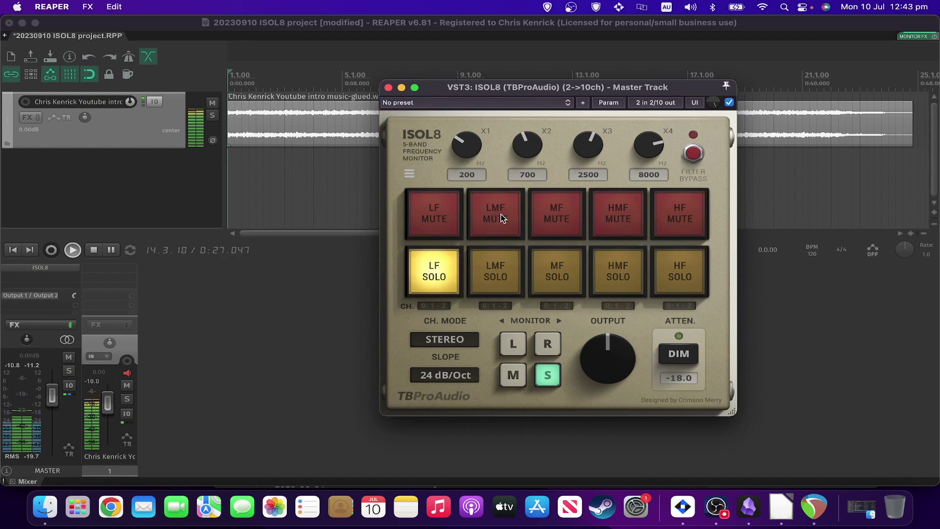
{"action": "left_click", "coordinate": [428, 271]}
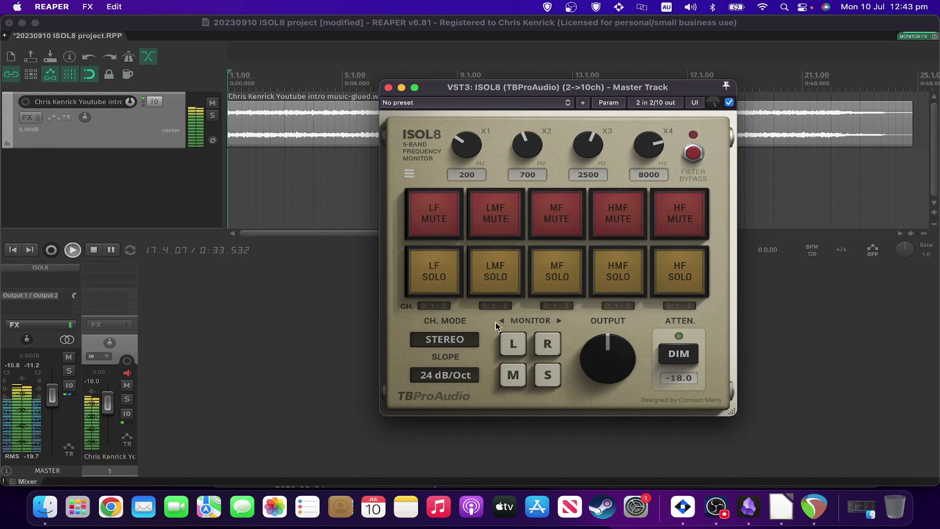
{"action": "key", "text": "space"}
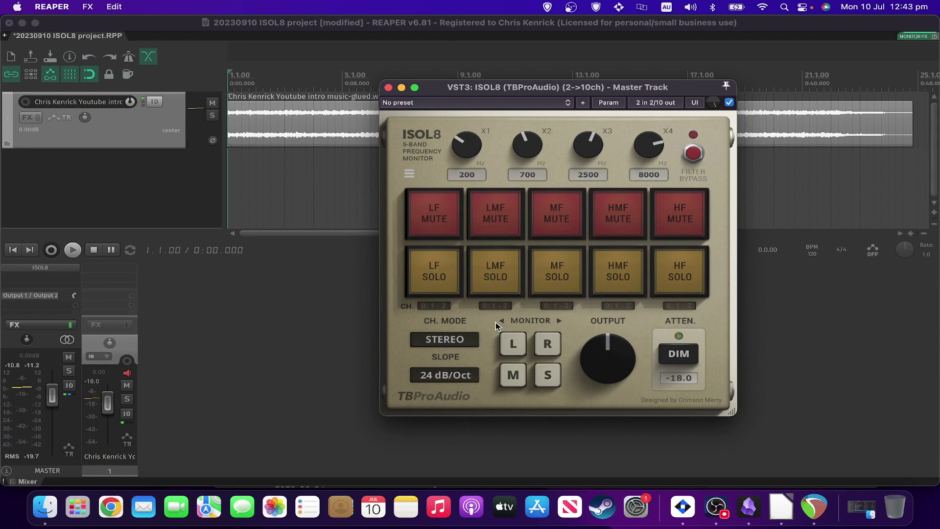
Start playback with the channel mode set to Left and audition the LMF, HMF and MF solos, clearing all three.
{"action": "key", "text": "space"}
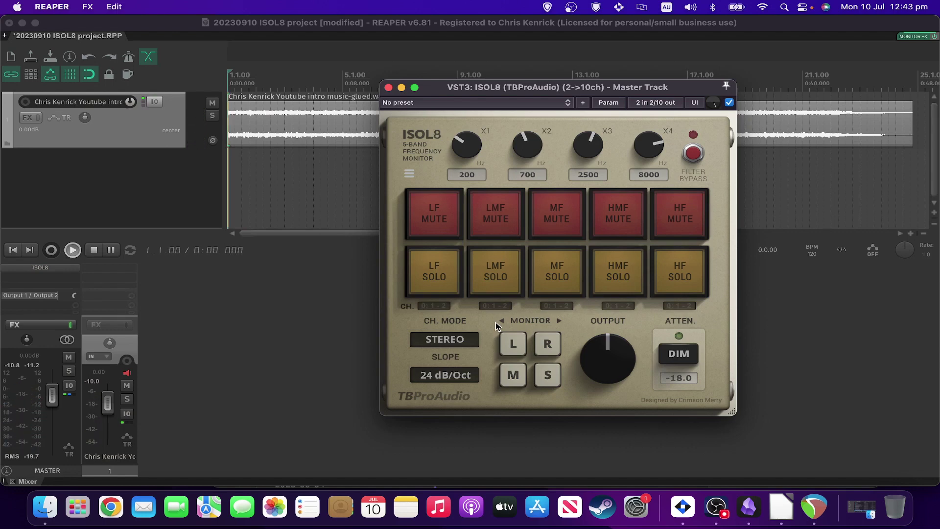
{"action": "left_click", "coordinate": [444, 339]}
{"action": "left_click", "coordinate": [502, 298]}
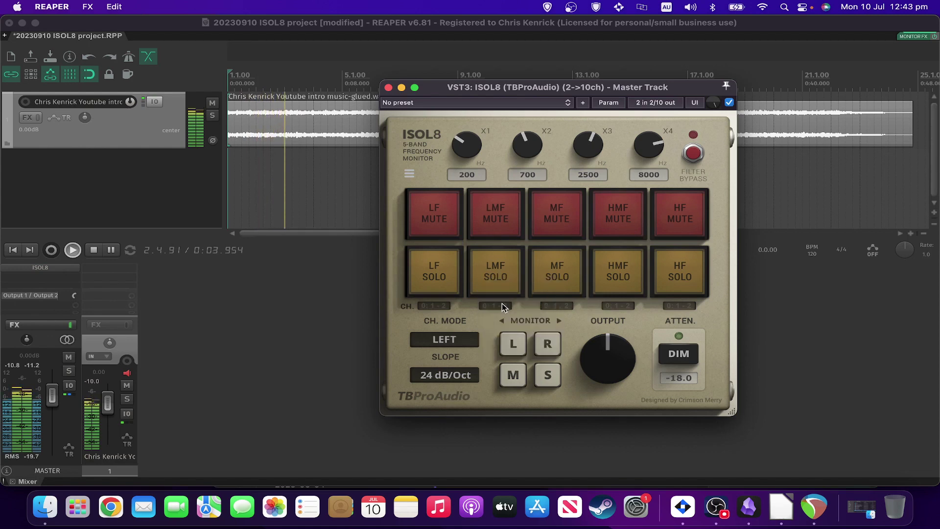
{"action": "left_click", "coordinate": [515, 278]}
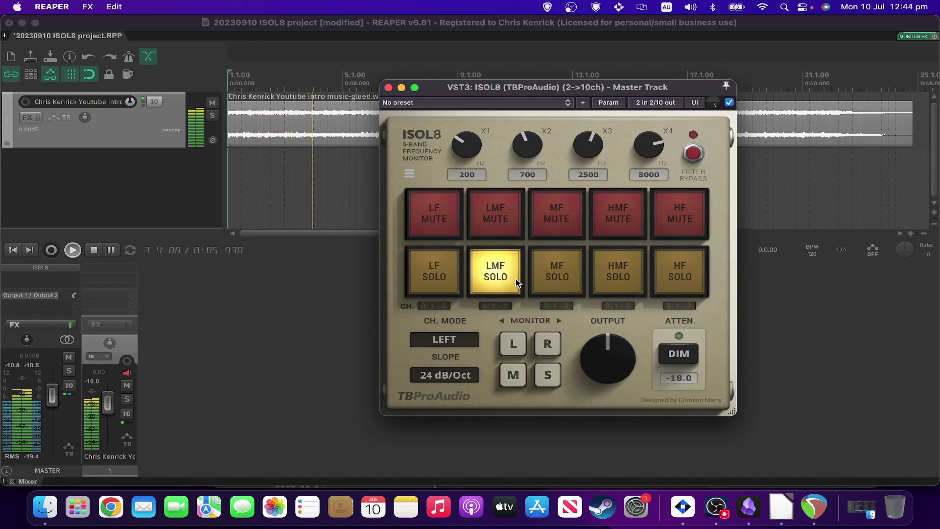
{"action": "left_click", "coordinate": [615, 271]}
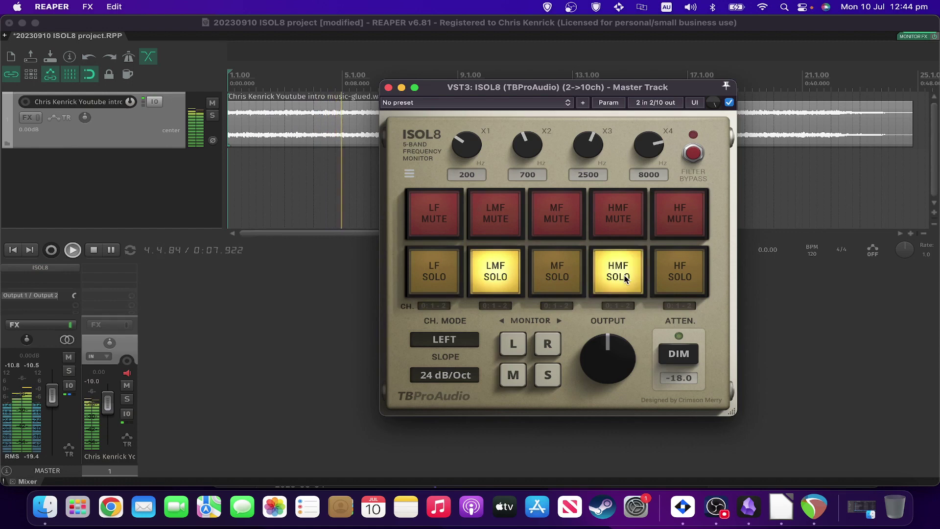
{"action": "left_click", "coordinate": [560, 275]}
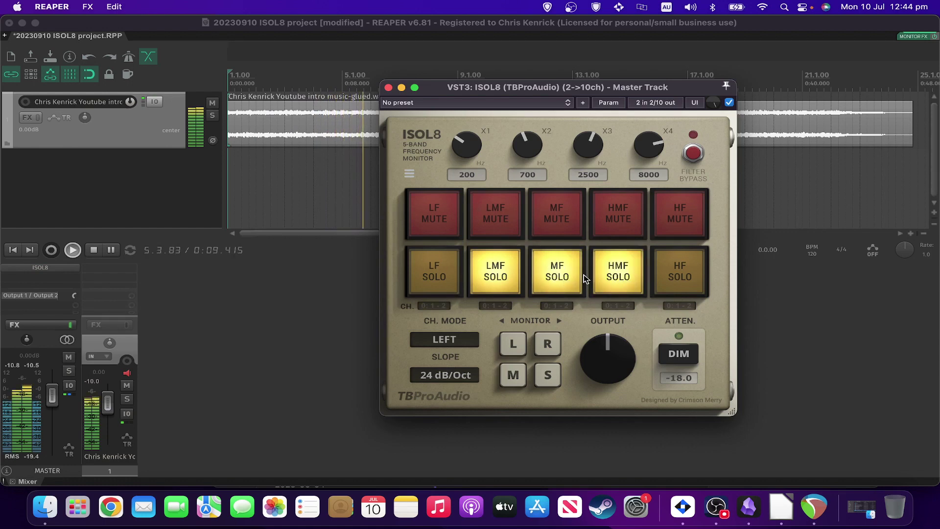
{"action": "left_click", "coordinate": [615, 273]}
{"action": "left_click", "coordinate": [577, 273]}
{"action": "left_click", "coordinate": [507, 282]}
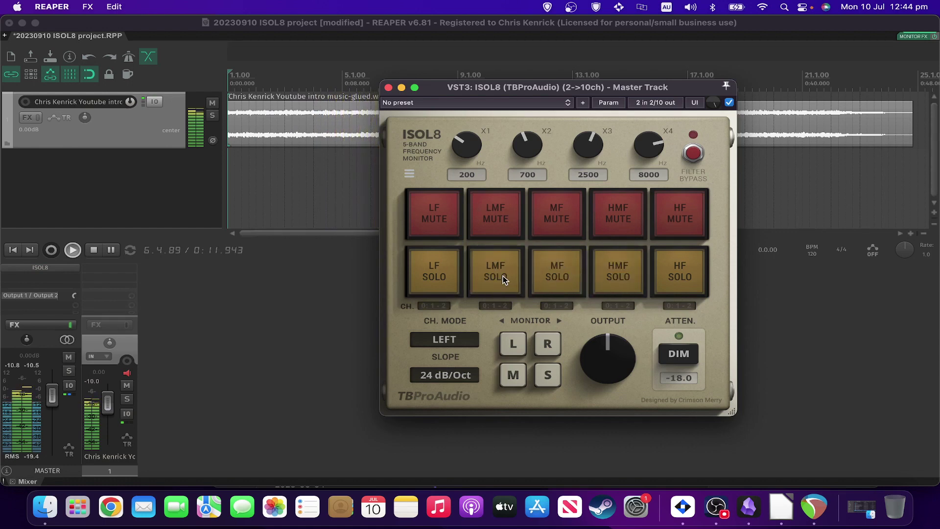
Set the channel mode to Mid/Sum and audition the LMF, MF and HMF bands in solo, clearing every solo.
{"action": "left_click", "coordinate": [443, 341]}
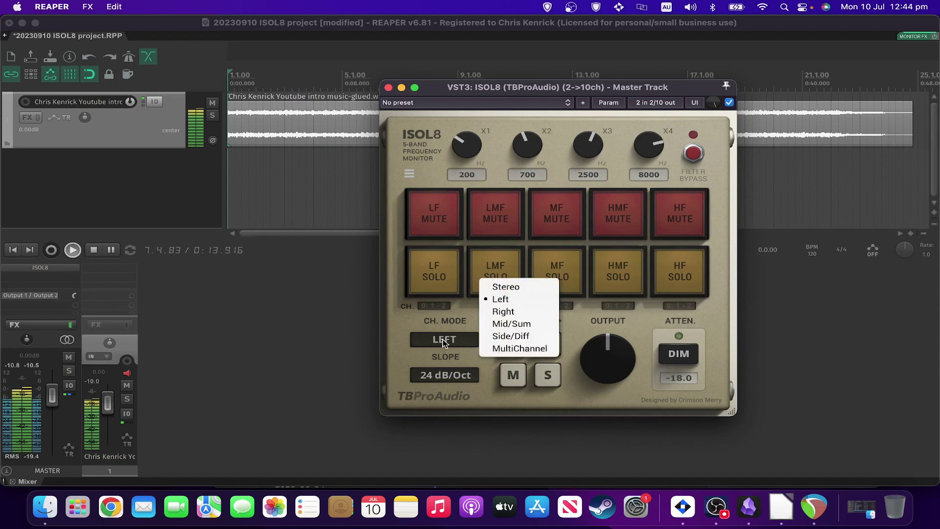
{"action": "left_click", "coordinate": [511, 323]}
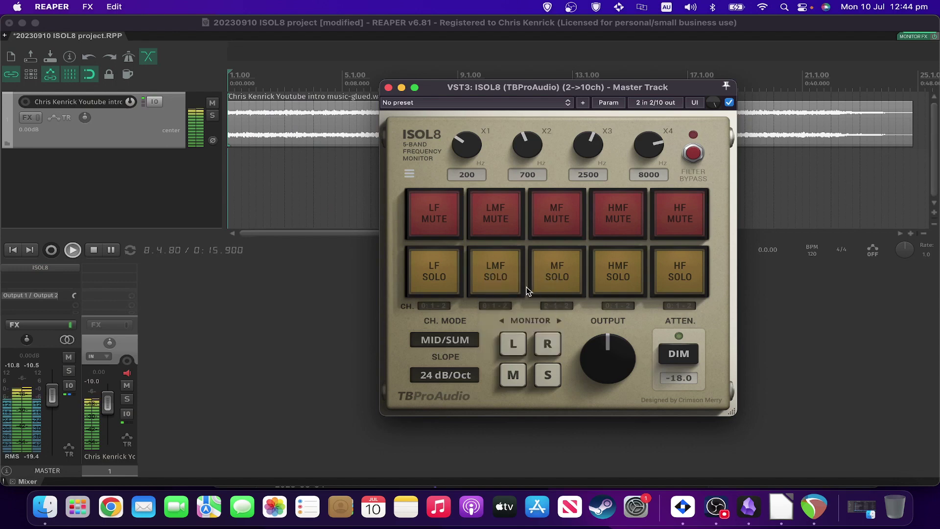
{"action": "left_click", "coordinate": [509, 275]}
{"action": "left_click", "coordinate": [565, 274]}
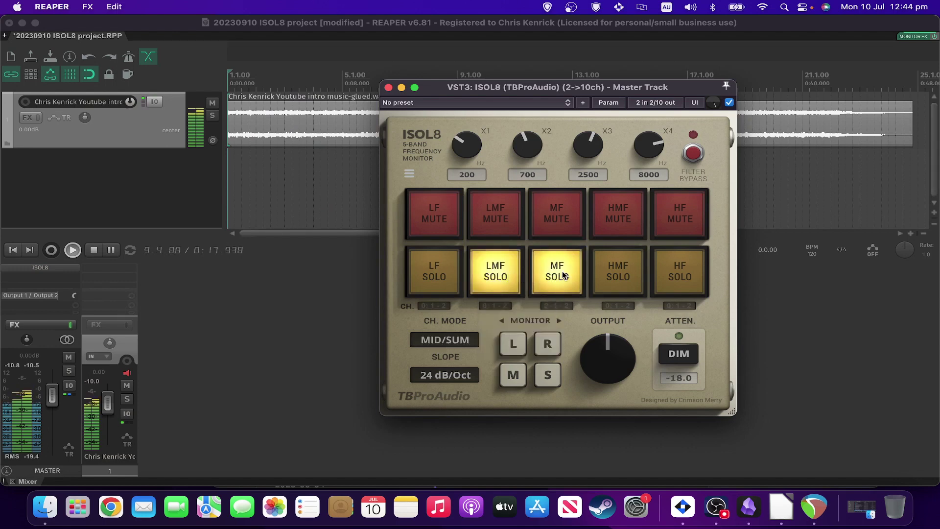
{"action": "left_click", "coordinate": [599, 269]}
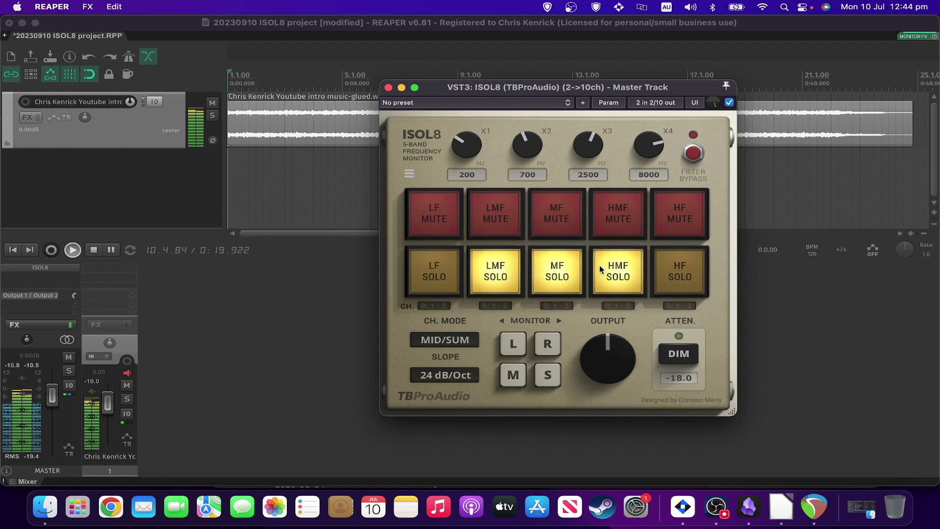
{"action": "left_click", "coordinate": [568, 274]}
{"action": "left_click", "coordinate": [492, 271]}
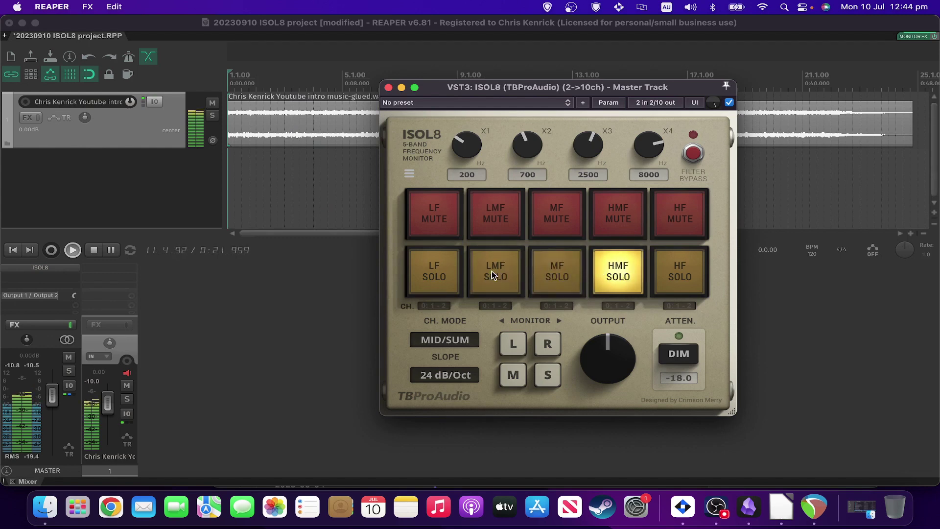
{"action": "left_click", "coordinate": [577, 275]}
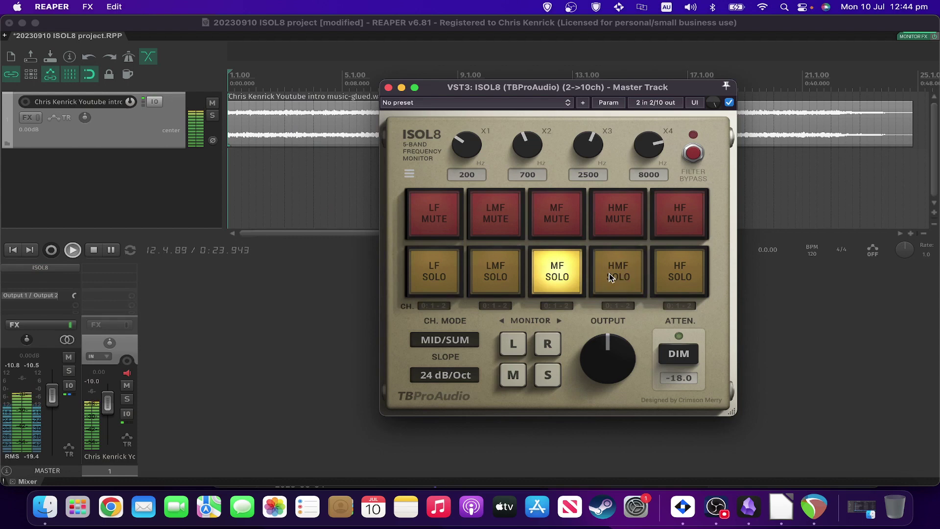
{"action": "left_click", "coordinate": [547, 280]}
Set the channel mode to Stereo and stop playback.
{"action": "left_click", "coordinate": [438, 342]}
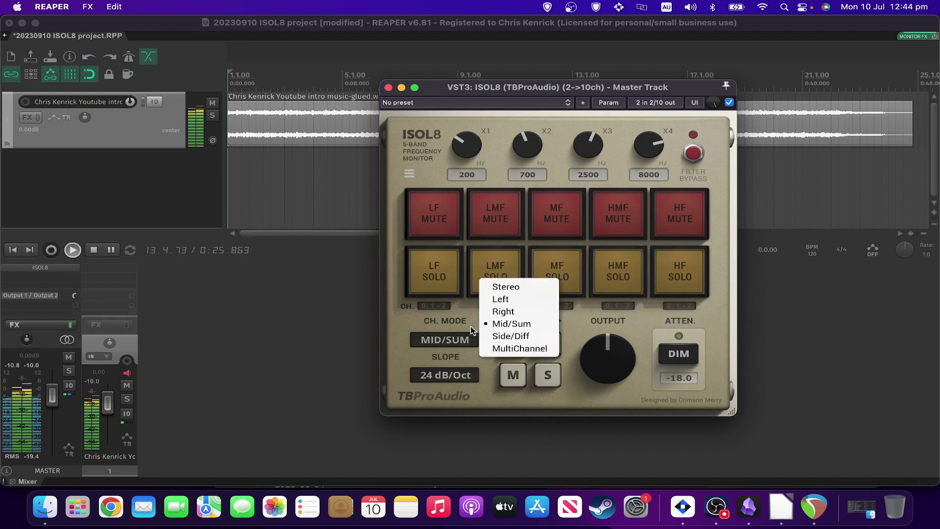
{"action": "left_click", "coordinate": [525, 292]}
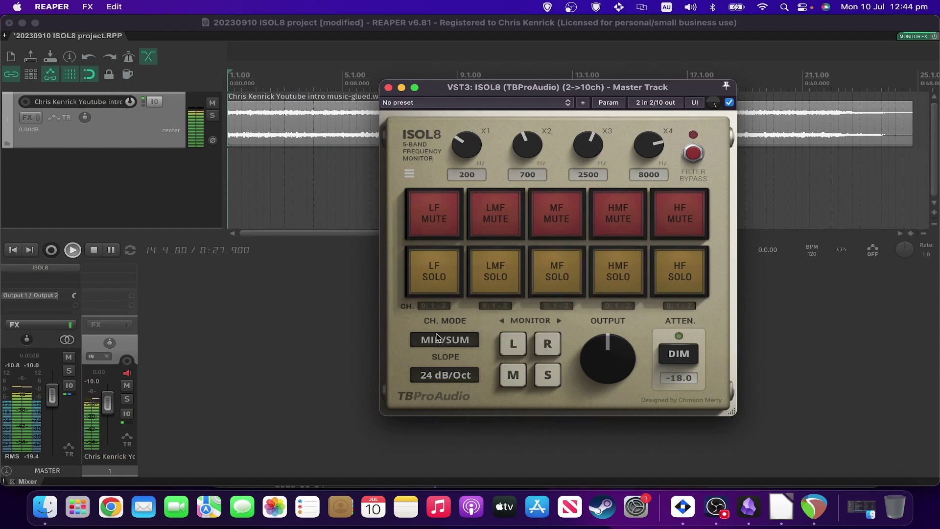
{"action": "left_click", "coordinate": [437, 338]}
{"action": "left_click", "coordinate": [504, 286]}
{"action": "key", "text": "space"}
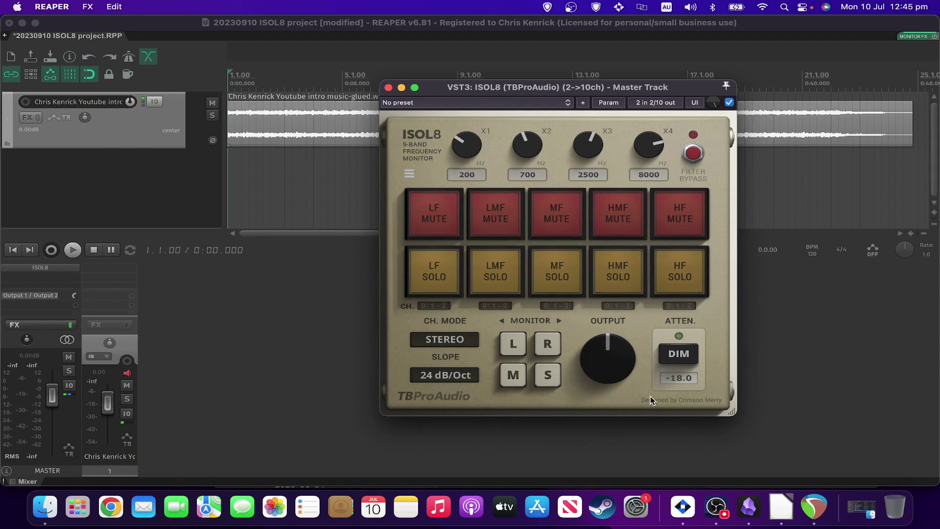
Adjust the output level knob and reset the output level to 0.
{"action": "mouse_move", "coordinate": [610, 361]}
{"action": "mouse_move", "coordinate": [609, 361]}
{"action": "left_mouse_down"}
{"action": "mouse_move", "coordinate": [610, 384]}
{"action": "mouse_move", "coordinate": [610, 372]}
{"action": "left_mouse_up"}
{"action": "double_click", "coordinate": [606, 354]}
{"action": "type", "text": "0"}
{"action": "key", "text": "Return"}
Start playback, enable the DIM attenuation, and restart playback from the beginning of the track.
{"action": "key", "text": "space"}
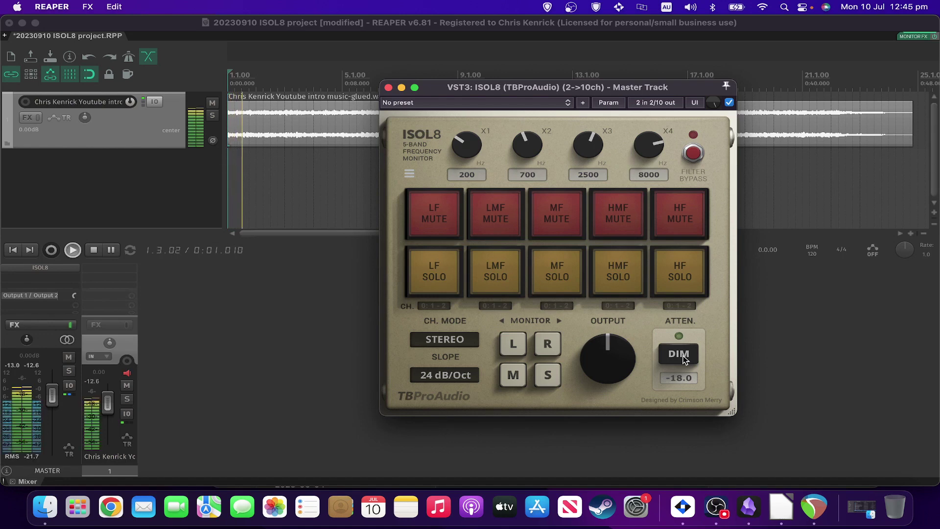
{"action": "left_click", "coordinate": [678, 353]}
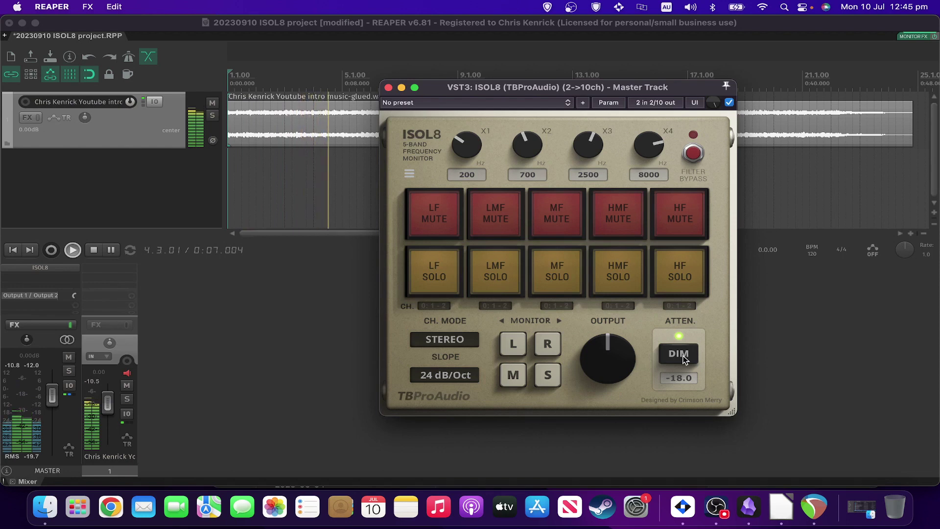
{"action": "key", "text": "space"}
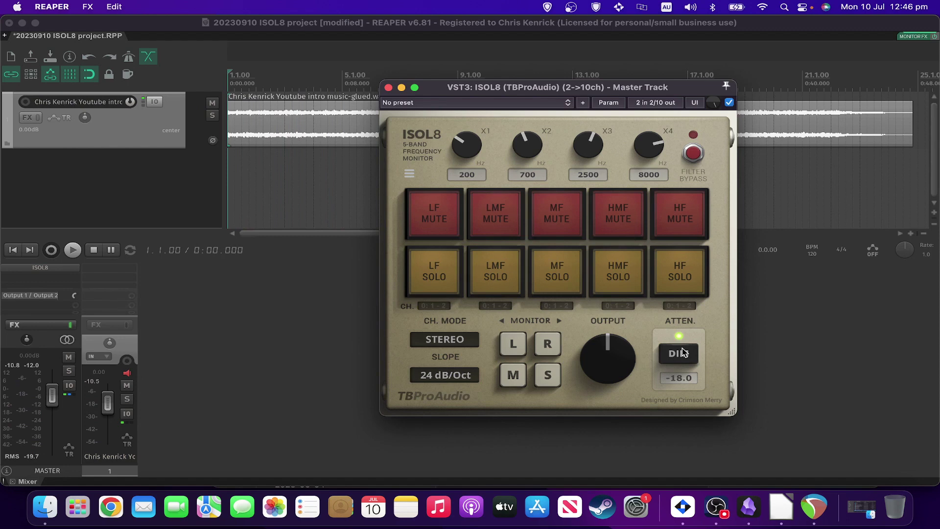
{"action": "key", "text": "space"}
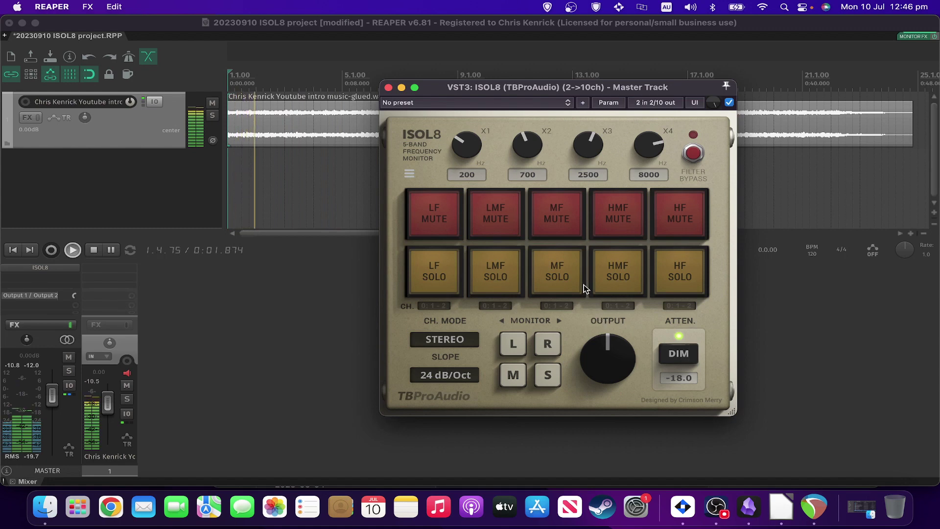
Audition the MF band in solo with DIM off and on, clear the solo and DIM, and stop playback.
{"action": "left_click", "coordinate": [555, 274]}
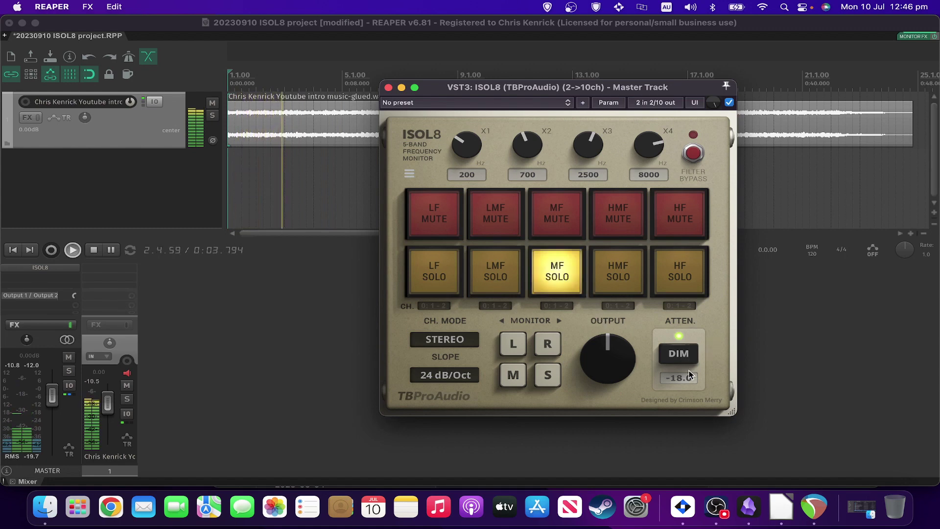
{"action": "left_click", "coordinate": [680, 353]}
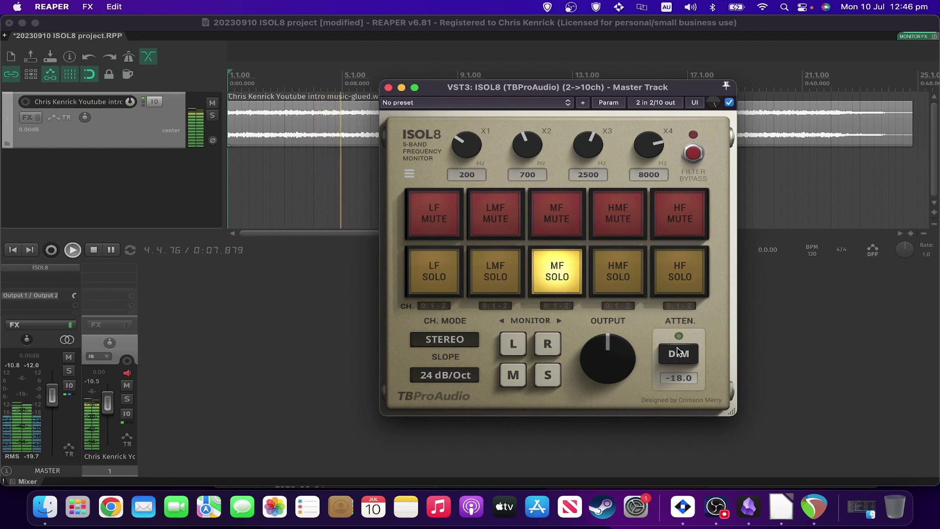
{"action": "left_click", "coordinate": [679, 352]}
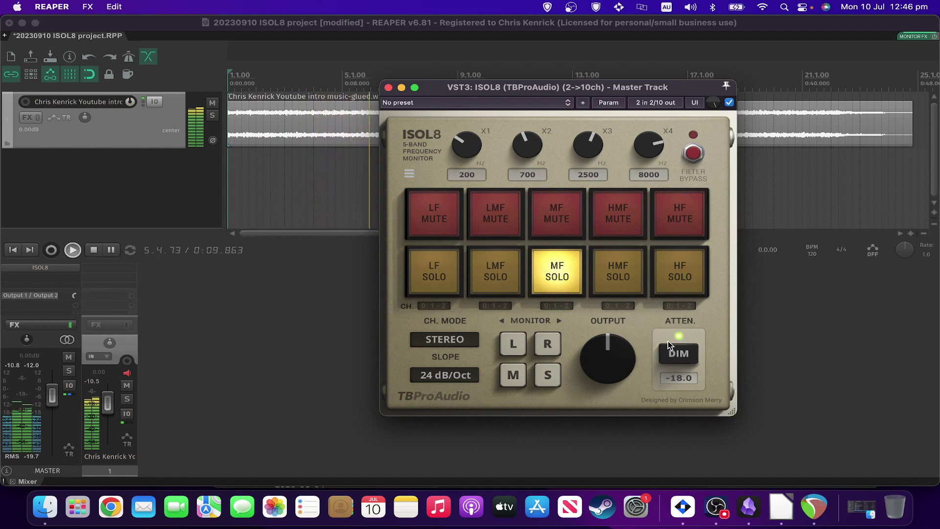
{"action": "left_click", "coordinate": [563, 275]}
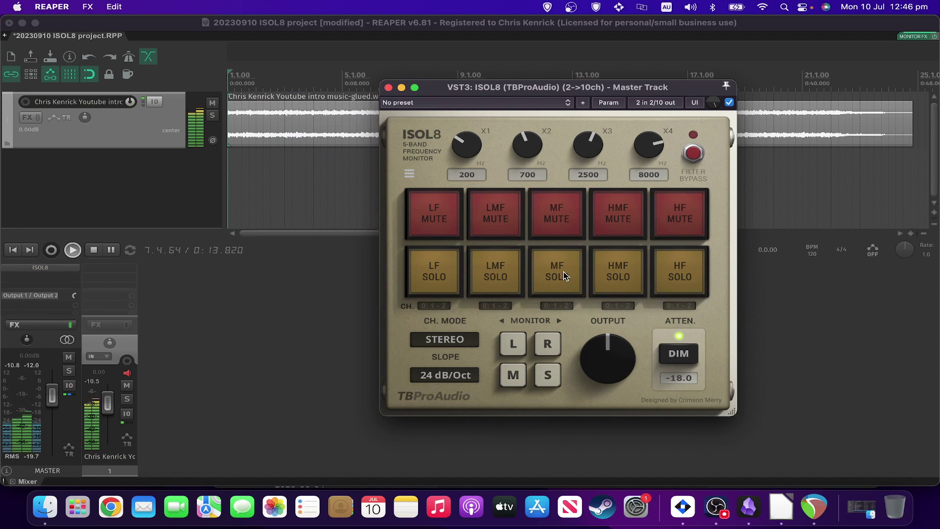
{"action": "left_click", "coordinate": [679, 353]}
{"action": "key", "text": "space"}
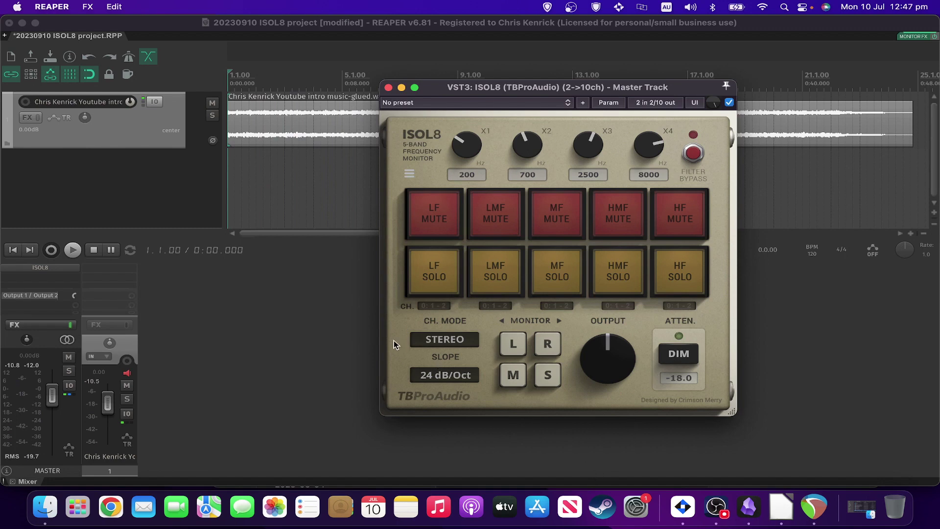
Set the channel mode to MultiChannel and route LMF to channels 3-4, MF and HMF to 5-6, and HF to 9-10.
{"action": "left_click", "coordinate": [434, 340]}
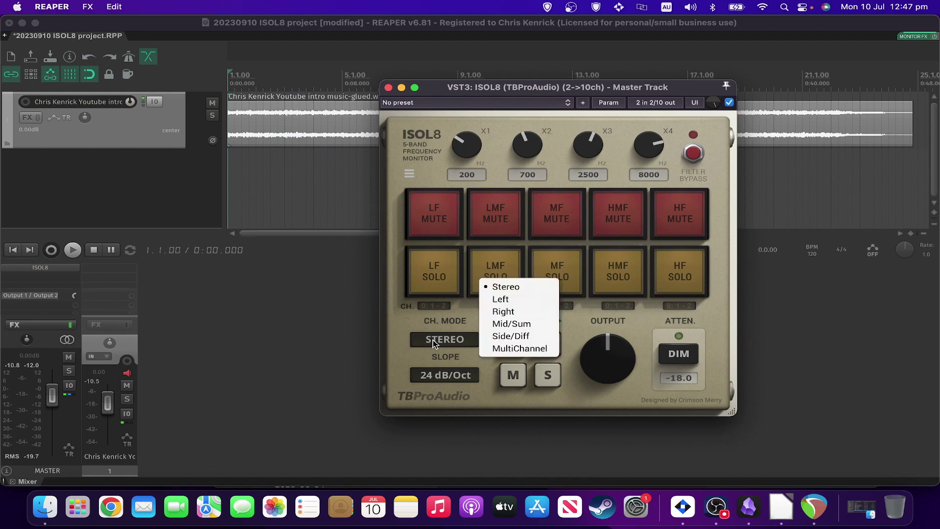
{"action": "left_click", "coordinate": [485, 348]}
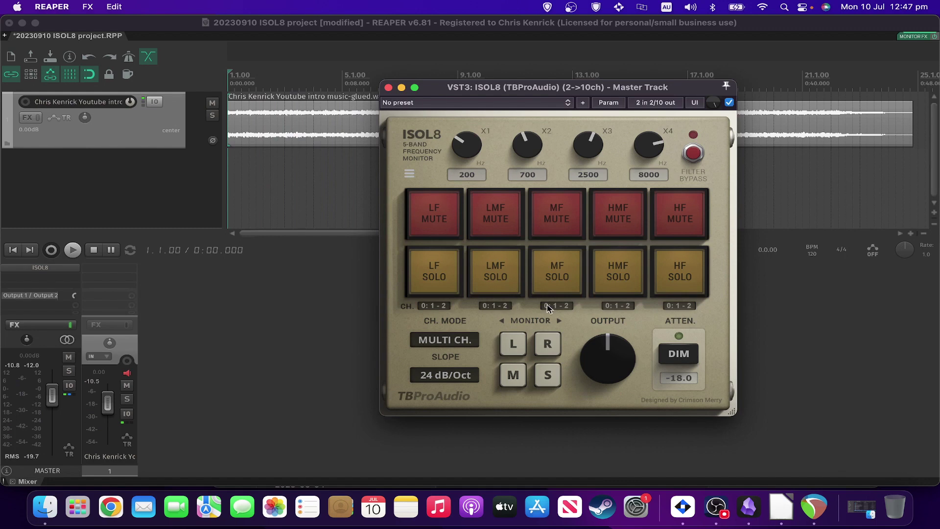
{"action": "left_click", "coordinate": [486, 306]}
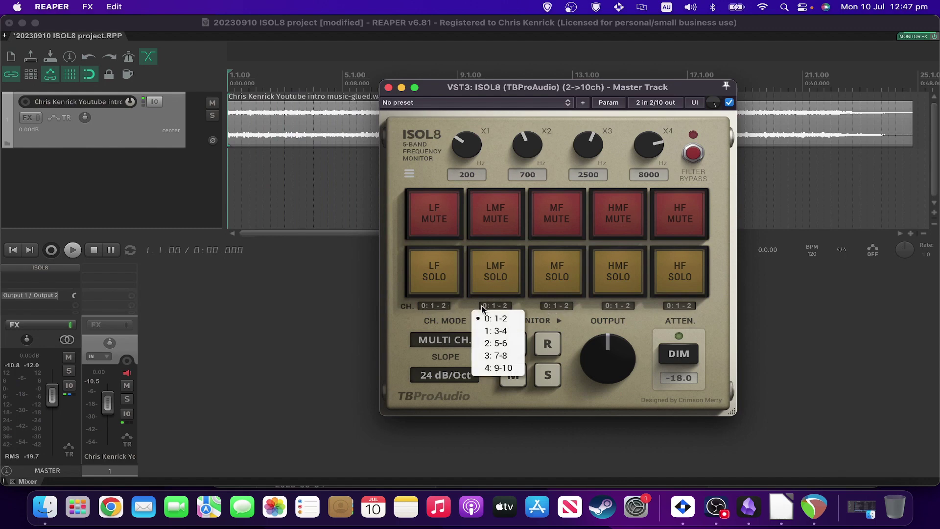
{"action": "left_click", "coordinate": [494, 331]}
{"action": "left_click", "coordinate": [568, 306]}
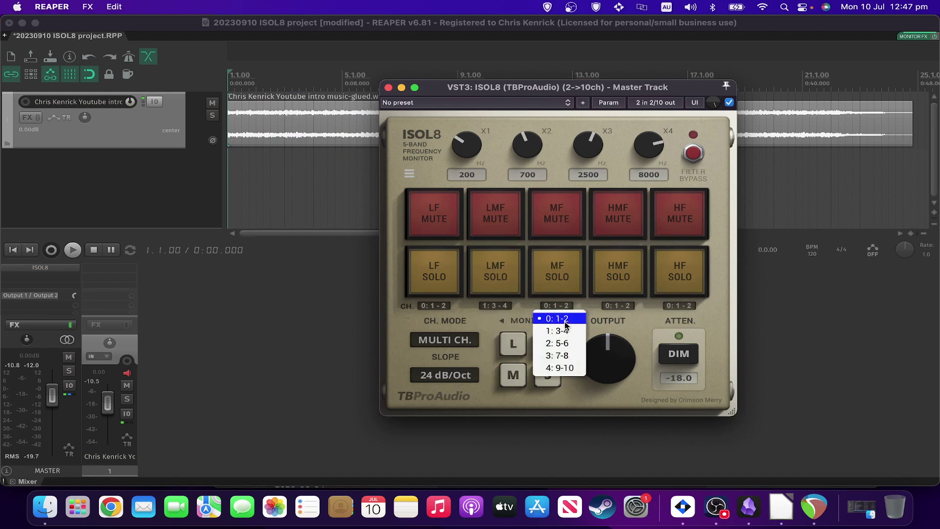
{"action": "left_click", "coordinate": [556, 341]}
{"action": "left_click", "coordinate": [617, 307]}
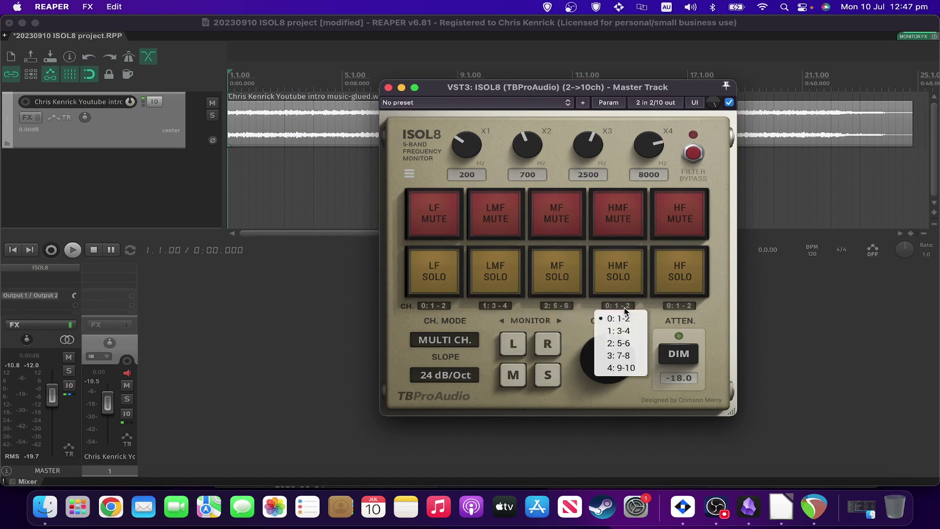
{"action": "left_click", "coordinate": [640, 344]}
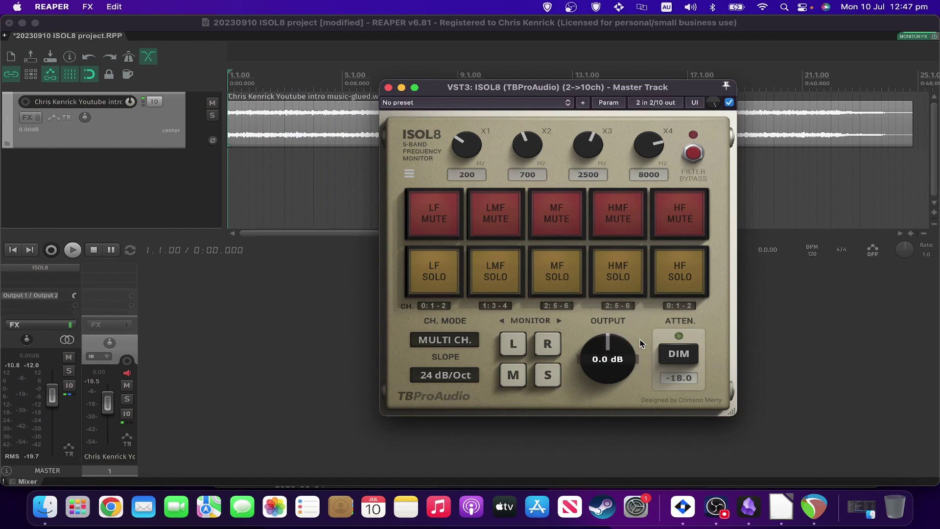
{"action": "left_click", "coordinate": [689, 306]}
{"action": "left_click", "coordinate": [685, 367]}
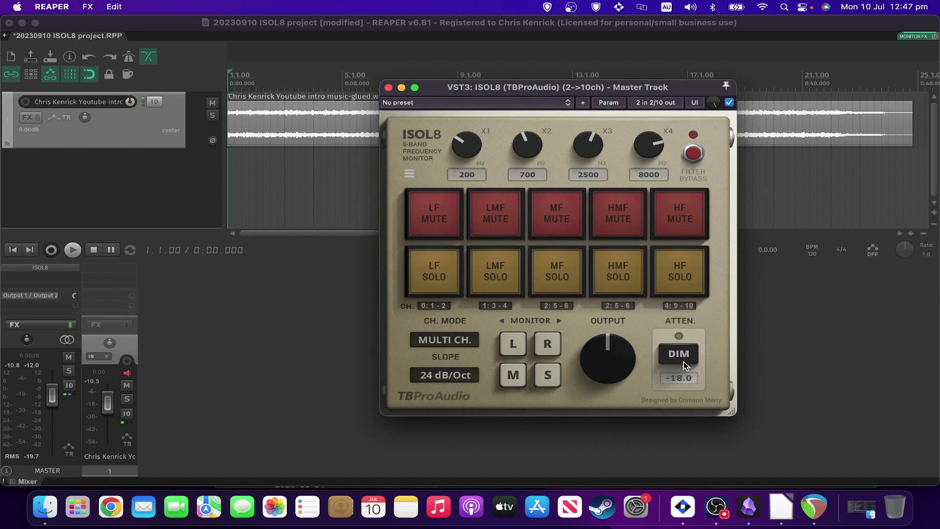